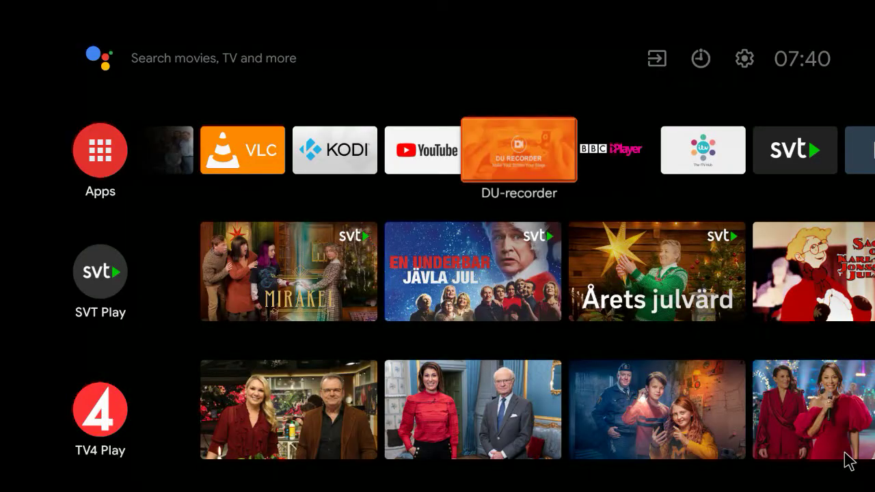
Launch VLC from the Android TV app row
key("Left")
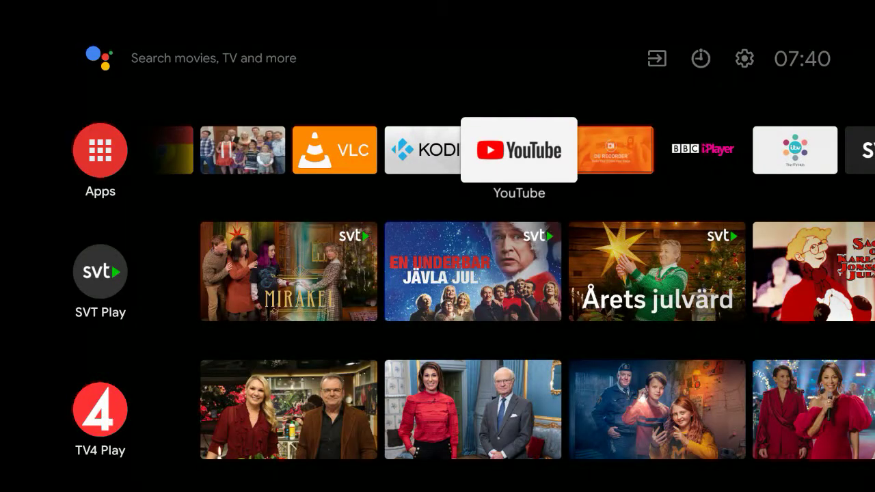
key("Left")
key("Left")
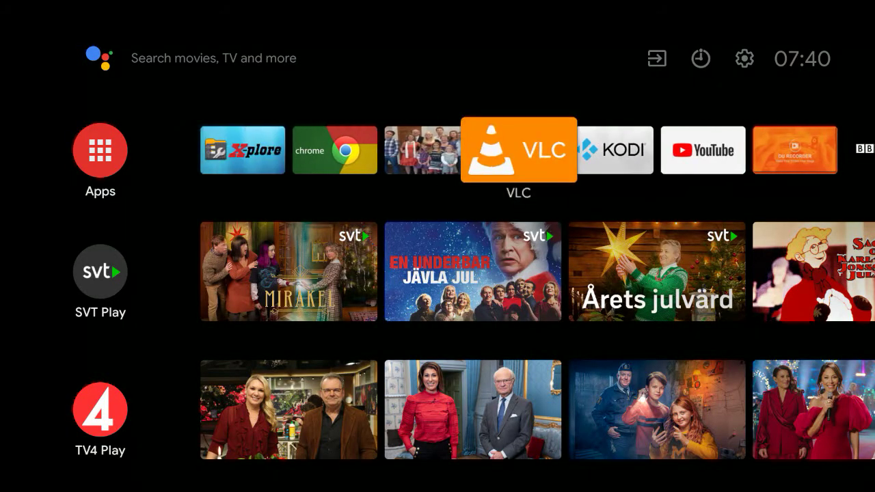
key("Return")
Go to Browsing and open the 'Add a new server to favorites' form
key("Down")
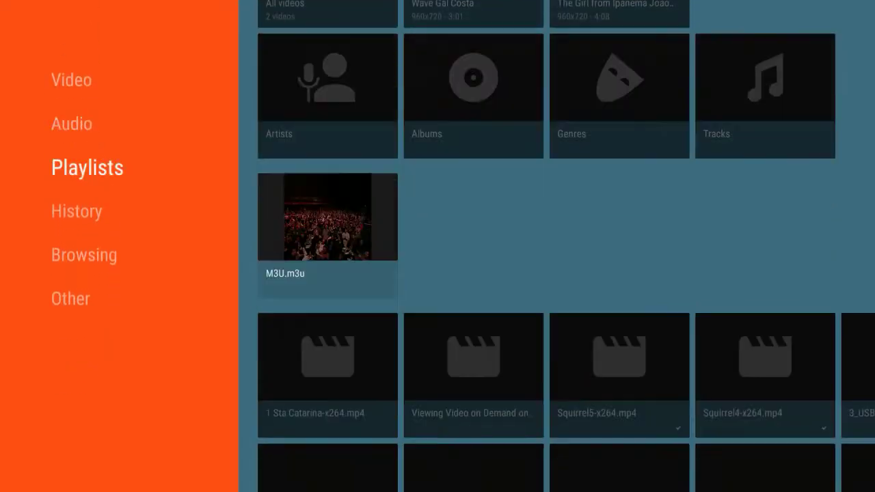
key("Down")
key("Down")
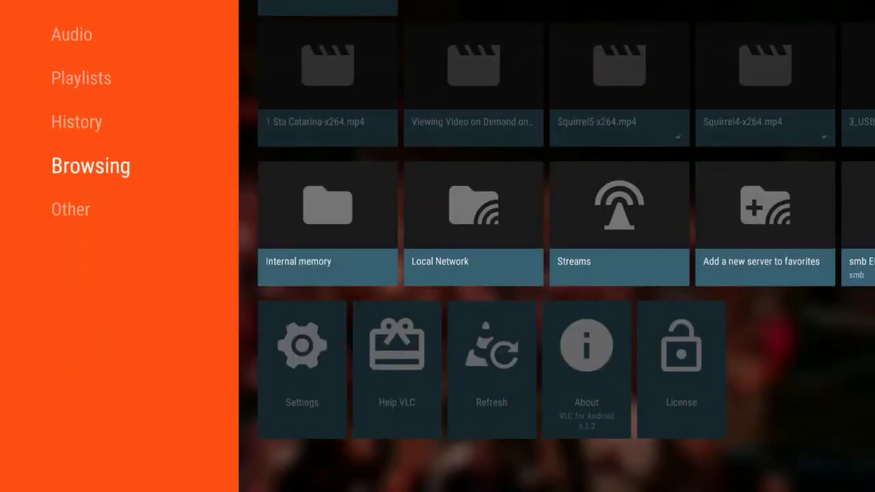
key("Right")
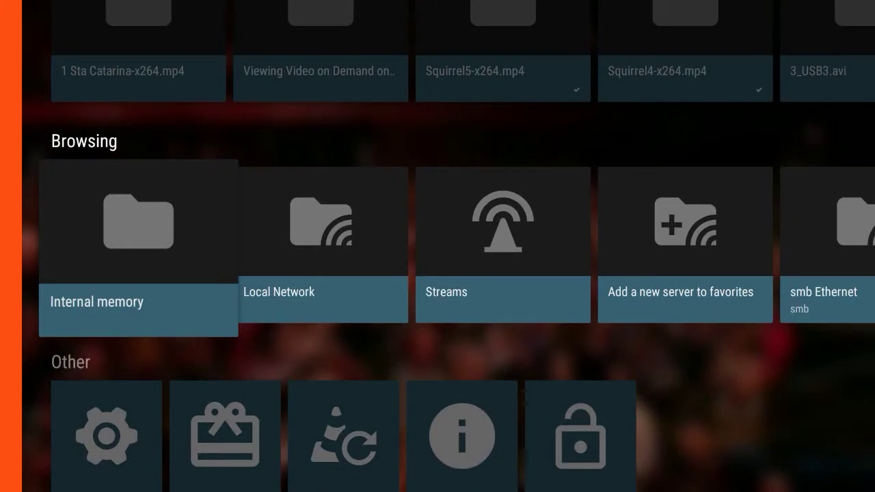
key("Right")
key("Right")
key("Right")
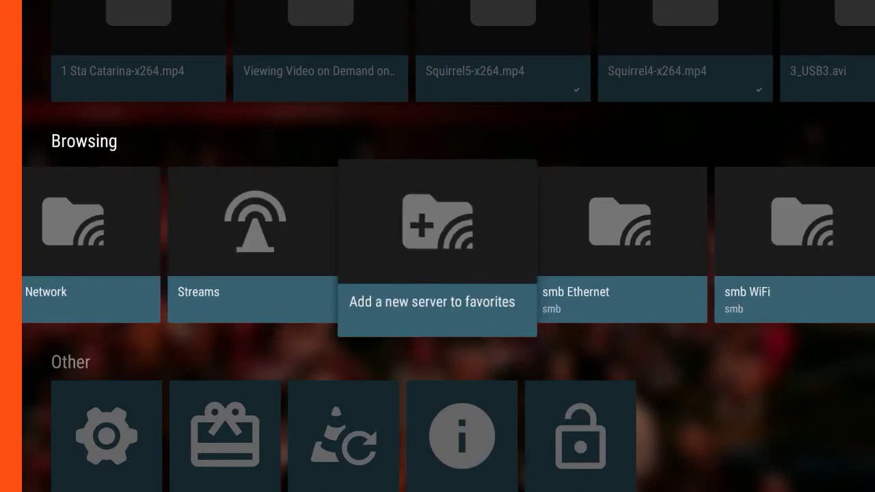
left_click(438, 248)
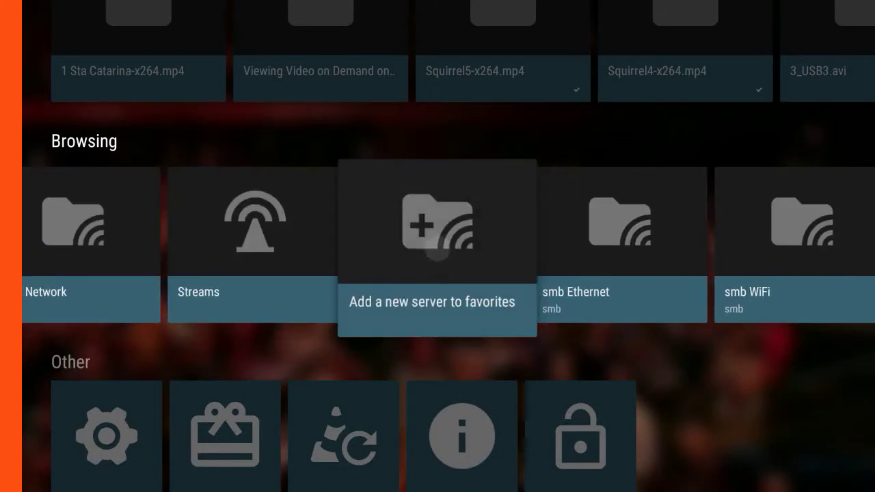
Save an NFS favourite 'nfs sdb4' for 192.168.0.6 with folder path /mnt/sdb4
left_click(316, 93)
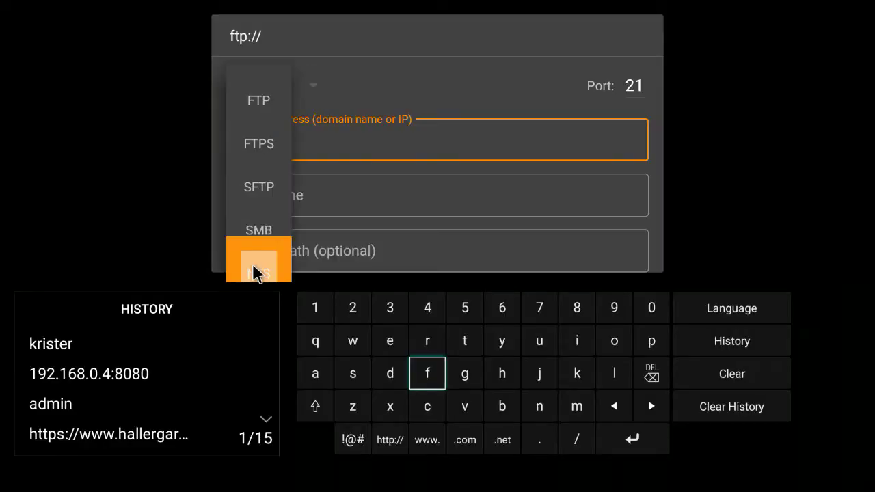
left_click(257, 273)
key("Return")
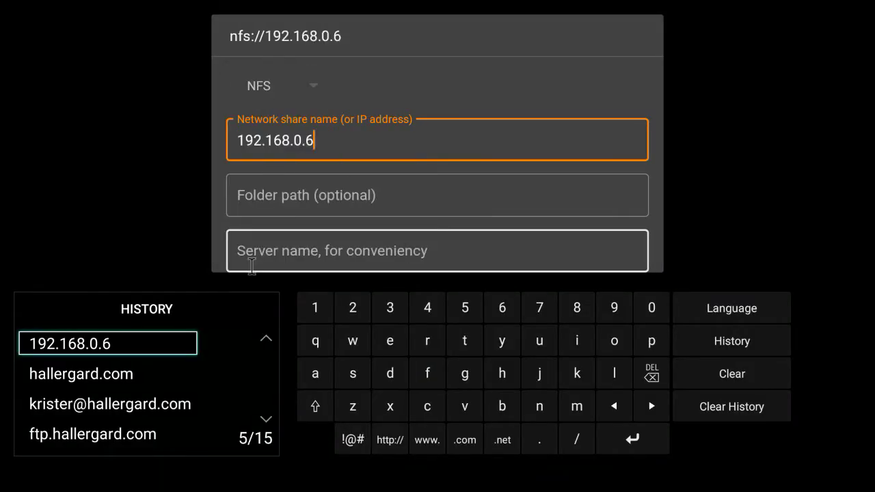
left_click(268, 194)
type("/m")
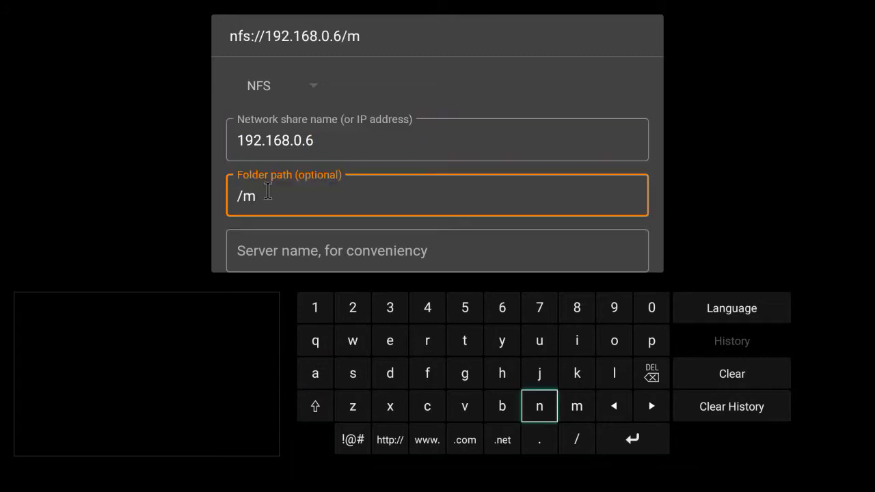
type("nt/")
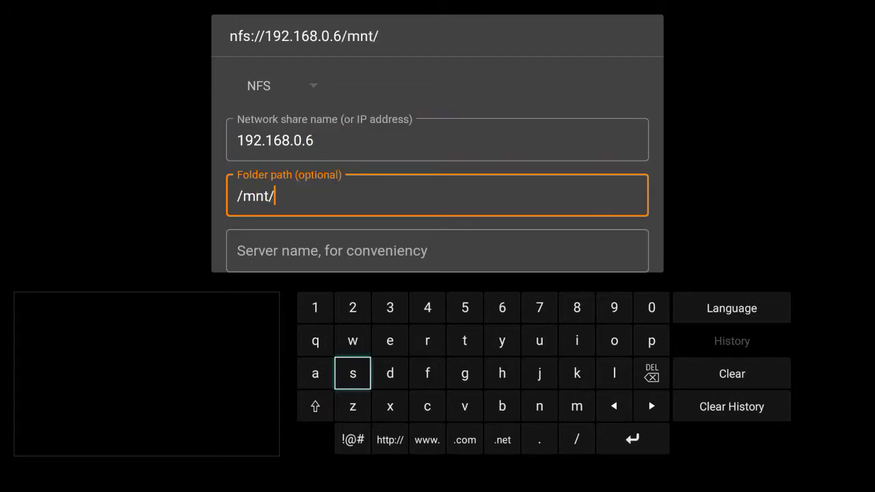
type("sdb4")
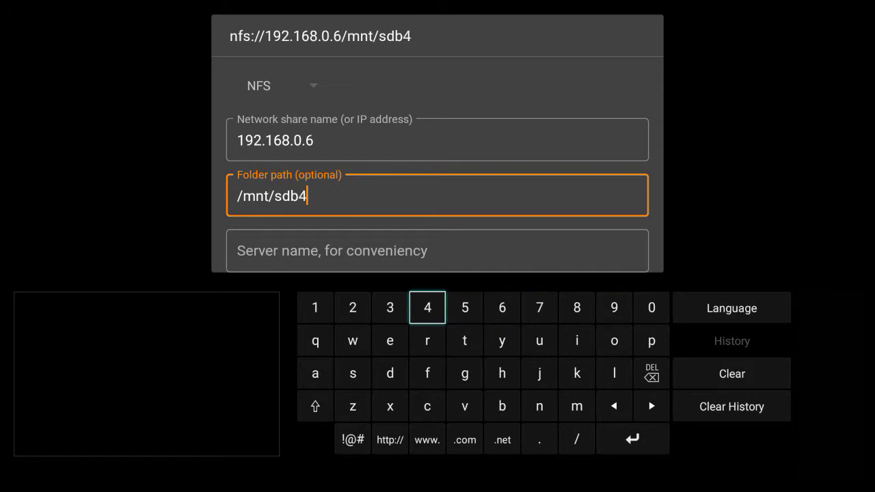
left_click(264, 260)
type("nf")
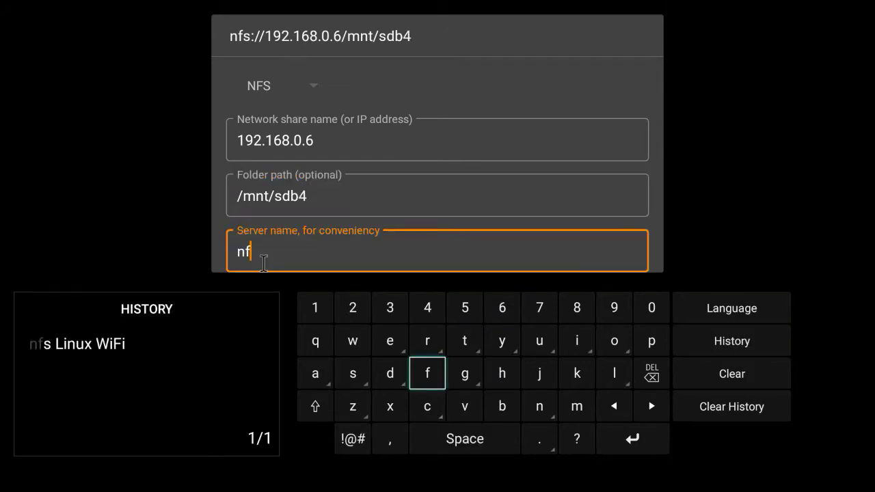
type("s sdb4")
key("Return")
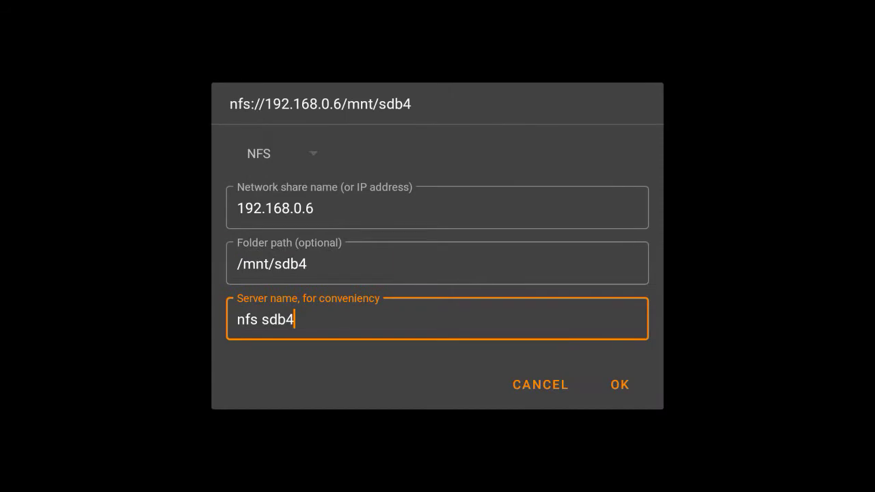
key("Down")
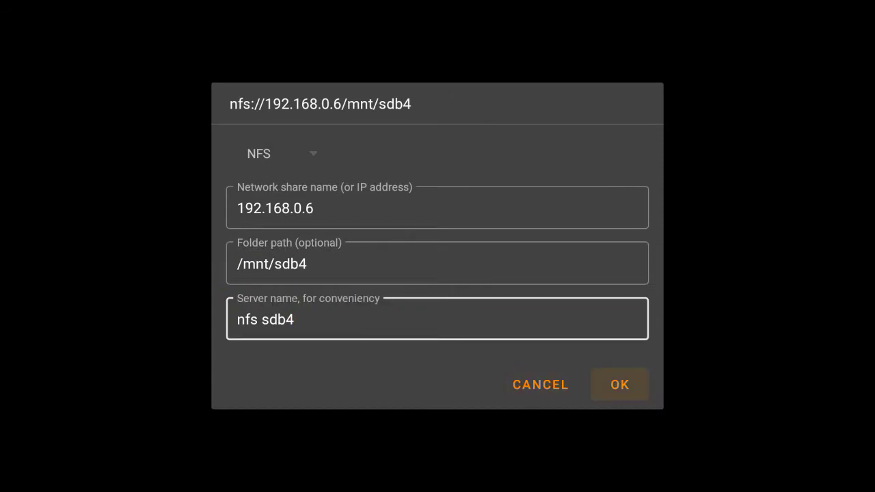
key("Return")
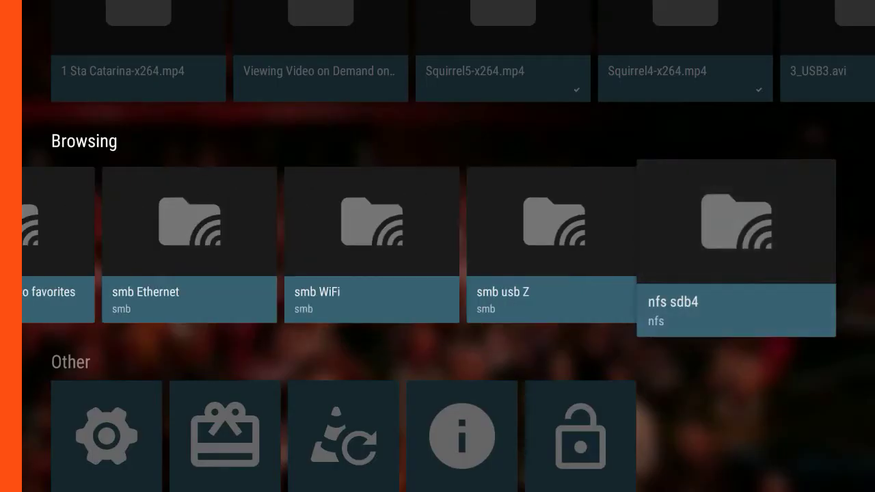
Open the nfs sdb4 share, go into Plex › Travels and select 1981-h264.mp4
key("Return")
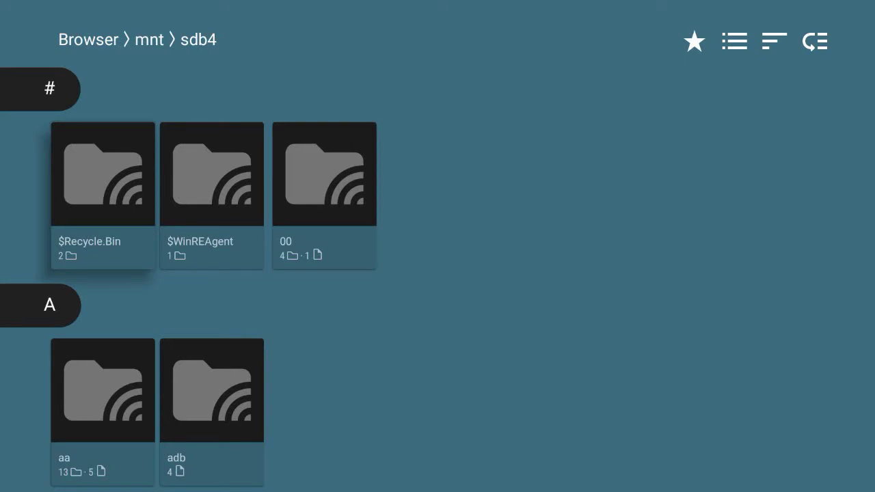
key("Down")
key("Down")
key("Down")
key("Right")
key("Right")
key("Right")
key("Return")
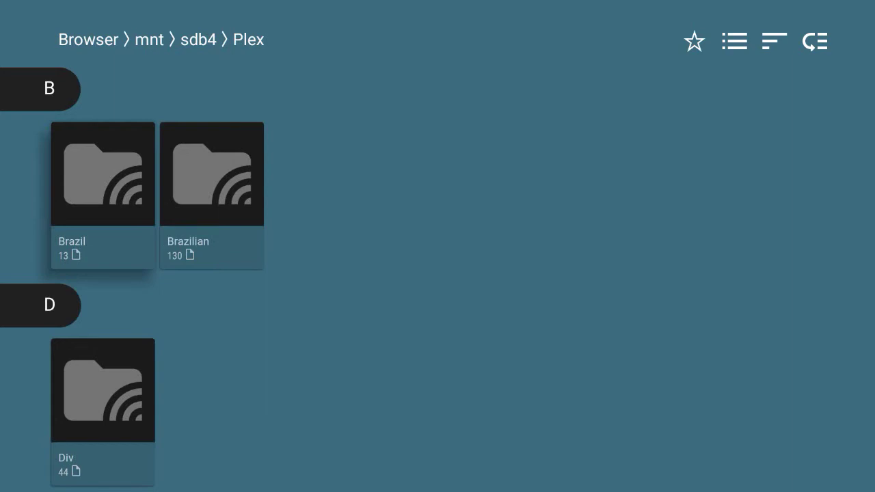
key("Down")
key("Down")
key("Return")
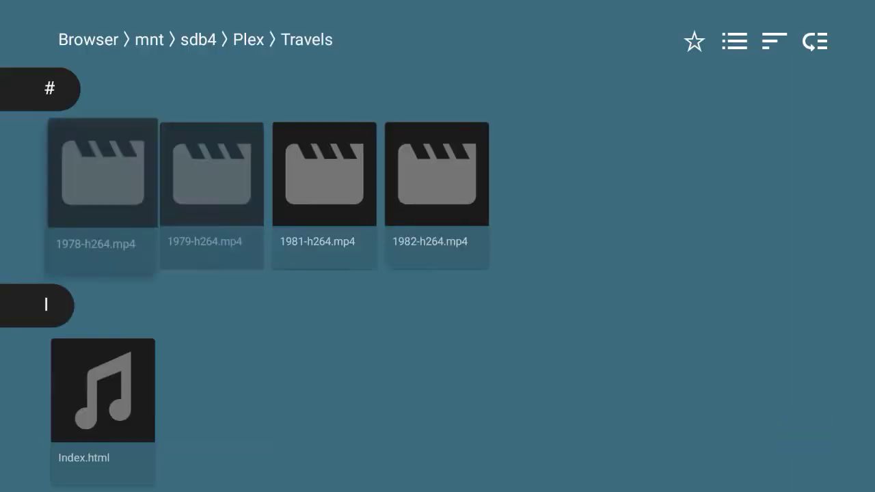
key("Right")
key("Right")
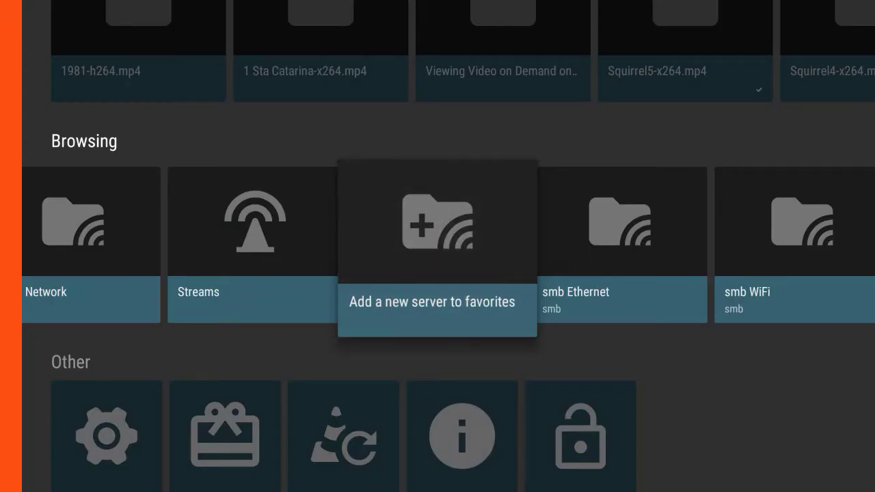
Add a second NFS favourite 'nfs sdb' for 192.168.0.6 with path /mnt/sdb5
left_click(439, 250)
left_click(313, 85)
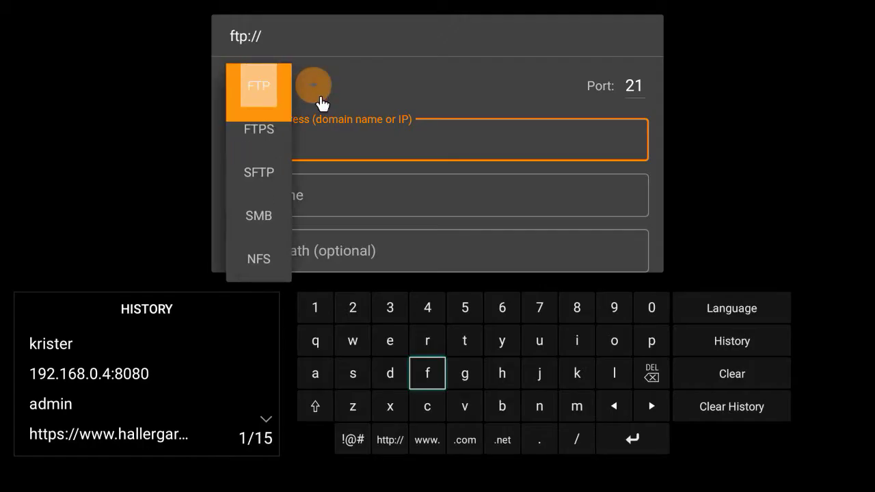
left_click(269, 279)
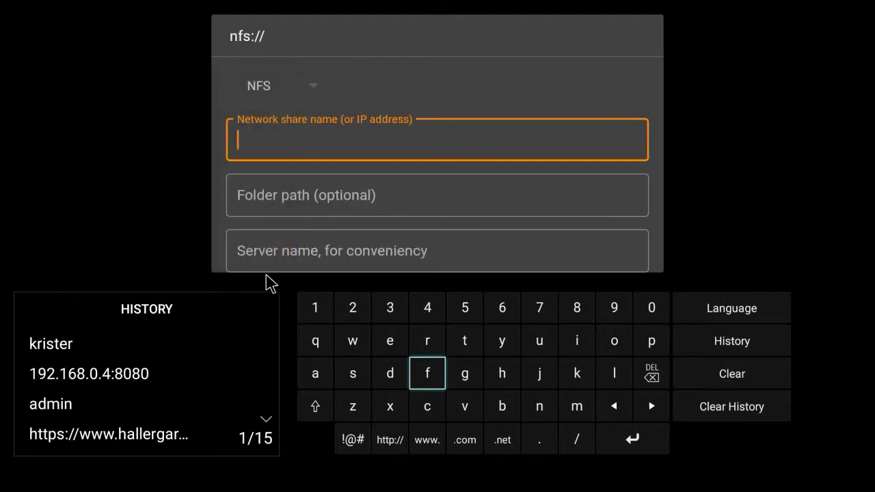
type("192.168.0.6")
key("Tab")
type("/mnt")
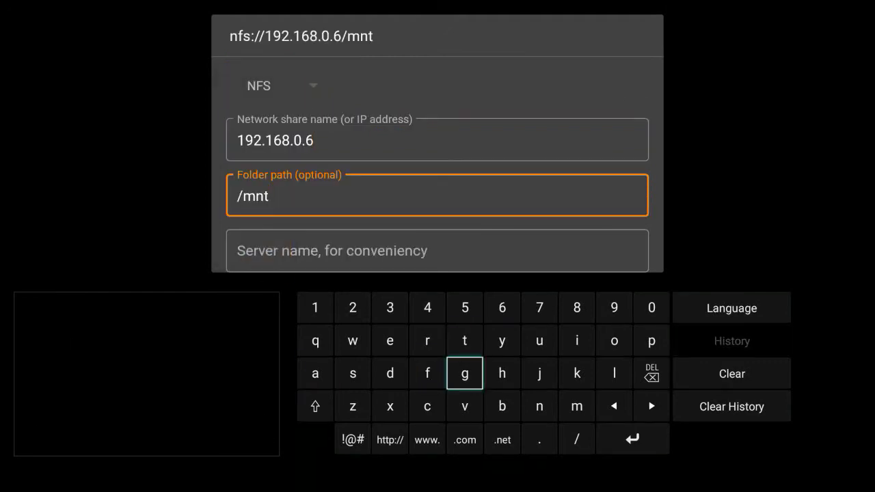
type("/sdb5")
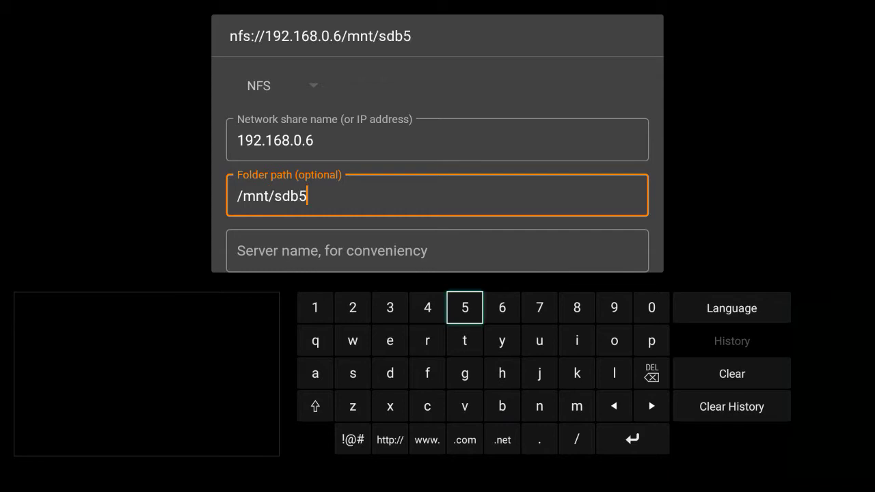
left_click(331, 257)
type("n")
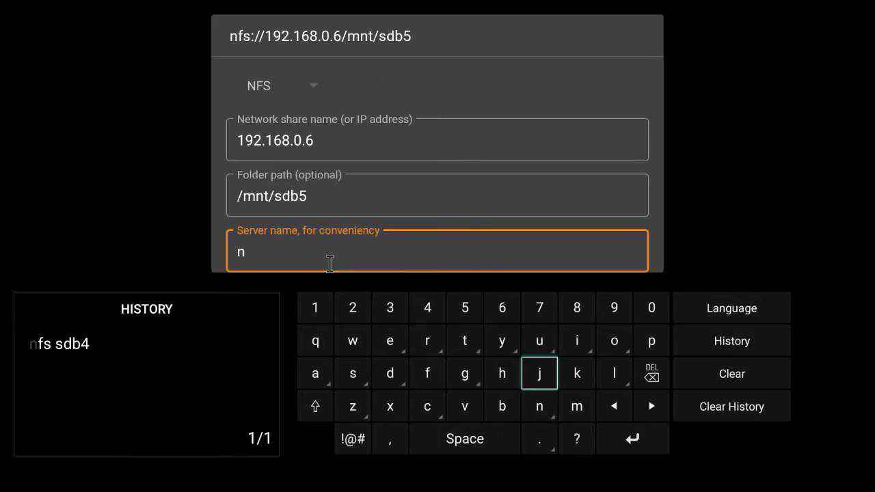
type("fs sdb")
key("Return")
key("Return")
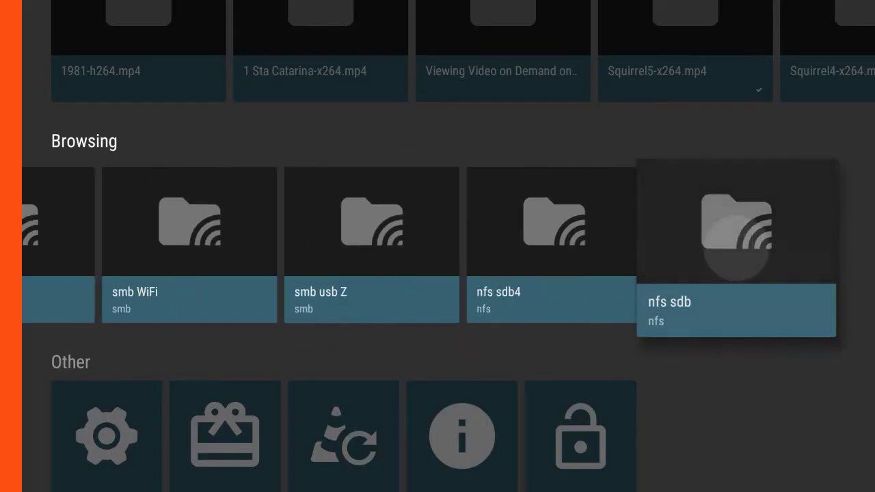
Open the VideoEnhanceProject folder, then return to the Android TV home screen
key("Down")
key("Down")
key("Down")
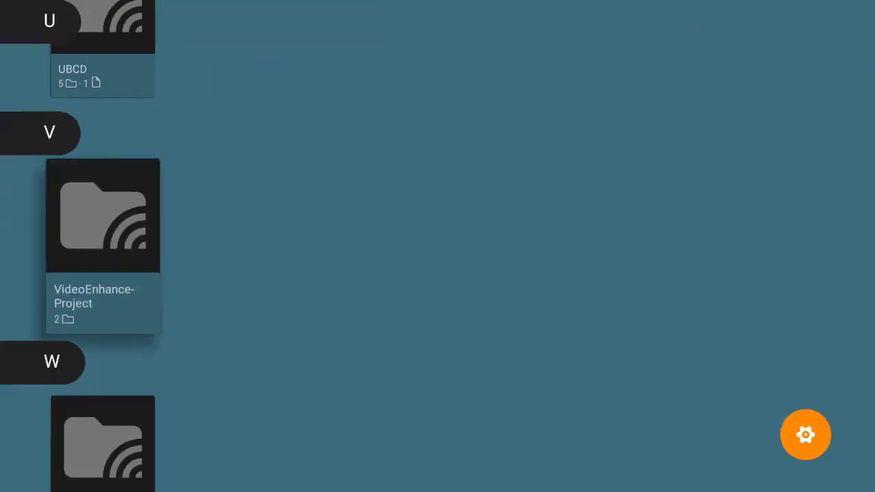
key("Return")
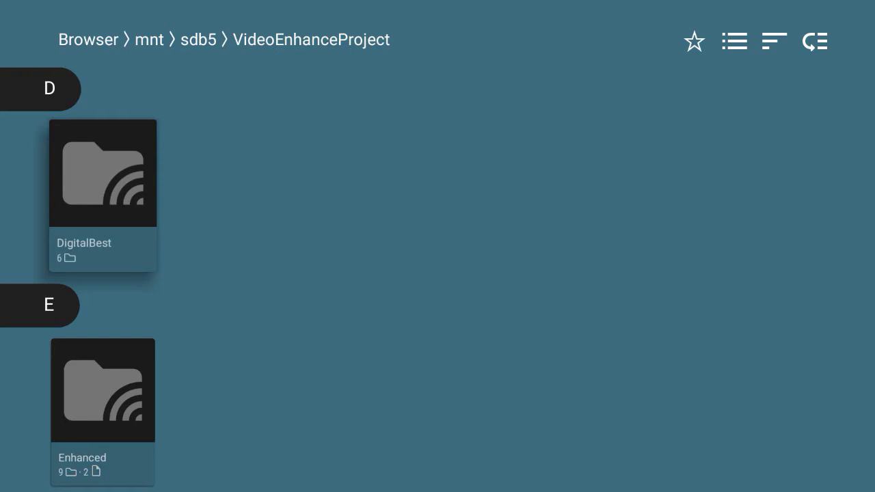
key("Home")
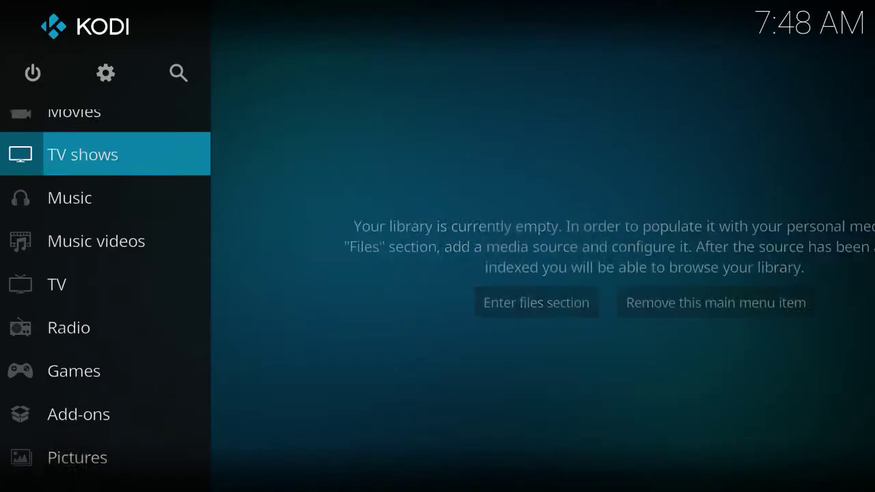
In Kodi's Videos › Files, start Add videos… and browse to Network File System (NFS)
key("Down")
key("Down")
key("Down")
key("Return")
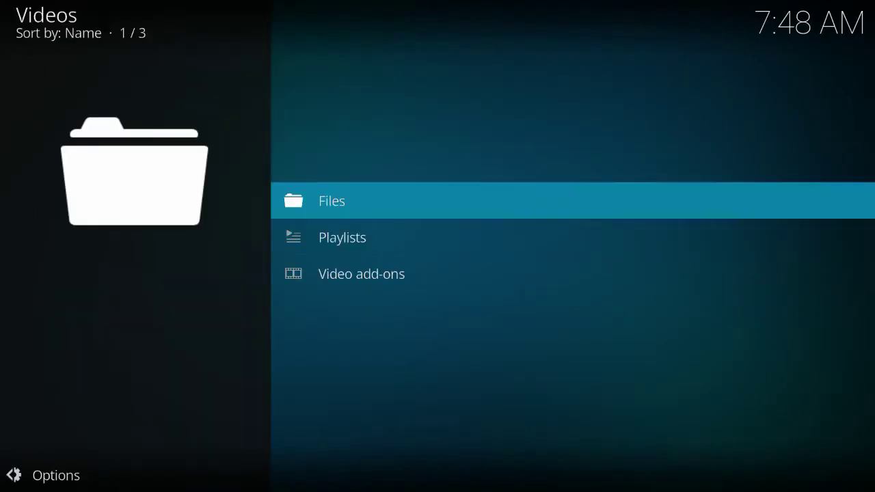
key("Return")
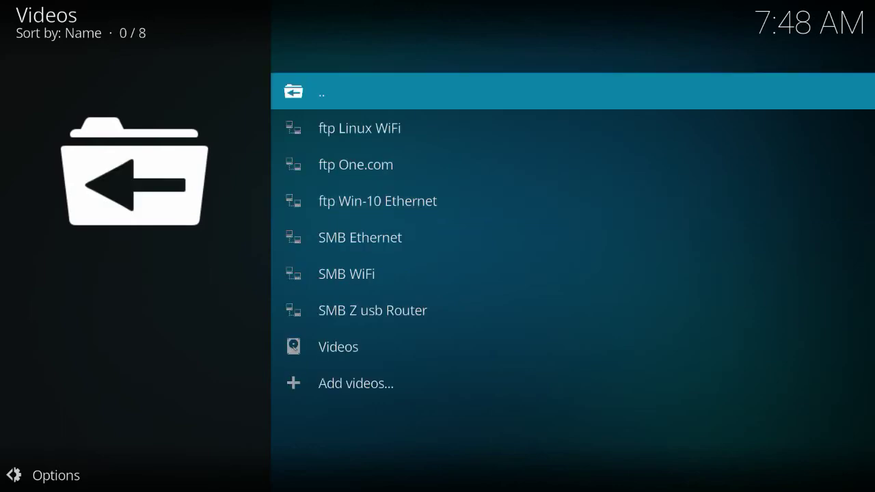
key("Up")
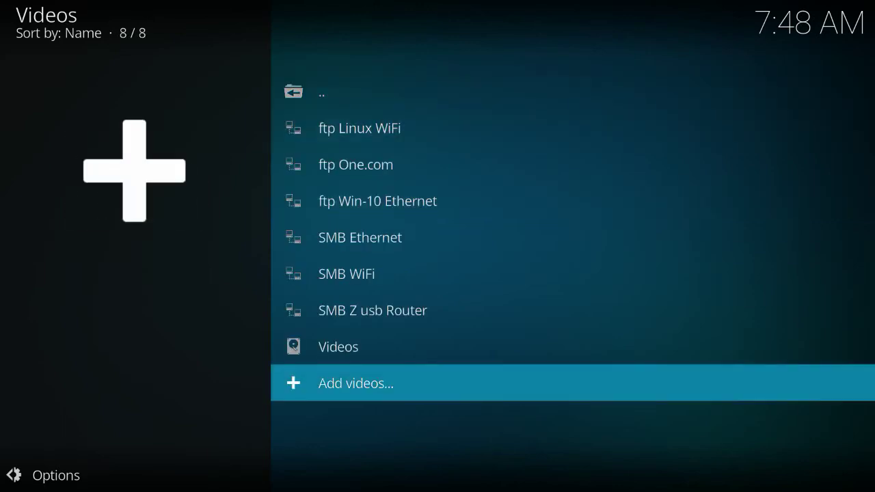
key("Return")
key("Return")
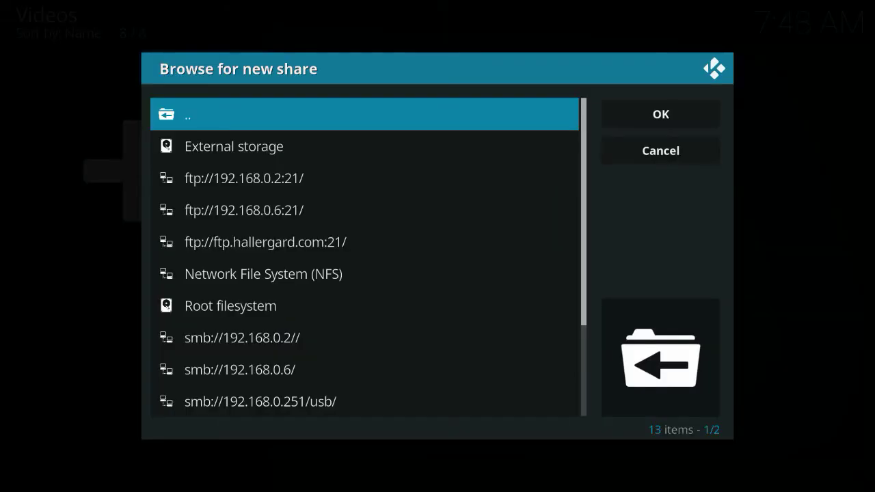
key("Down")
key("Down")
key("Down")
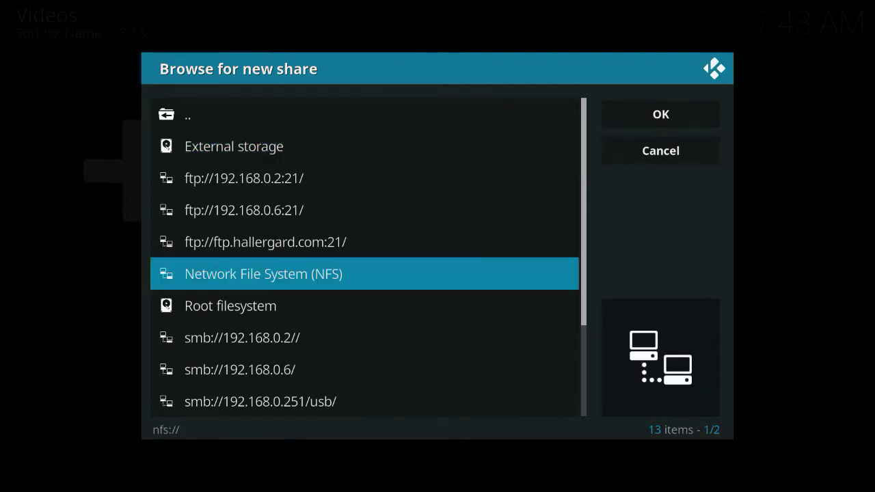
Browse NFS › 192.168.0.6 › /mnt/sdb4 and add it as the sdb4 video source
key("Return")
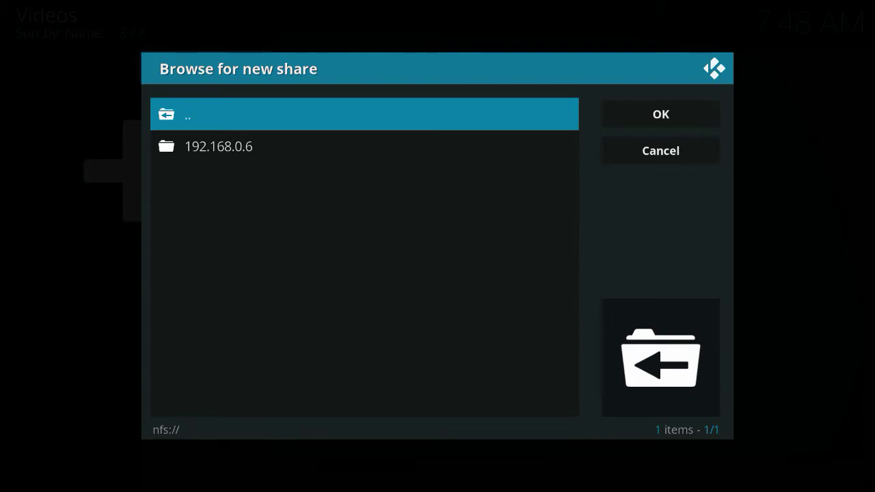
key("Down")
key("Return")
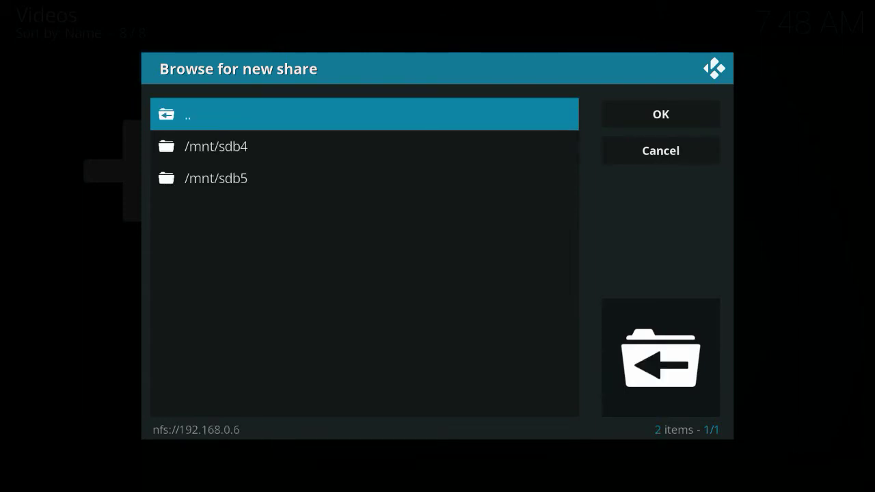
key("Down")
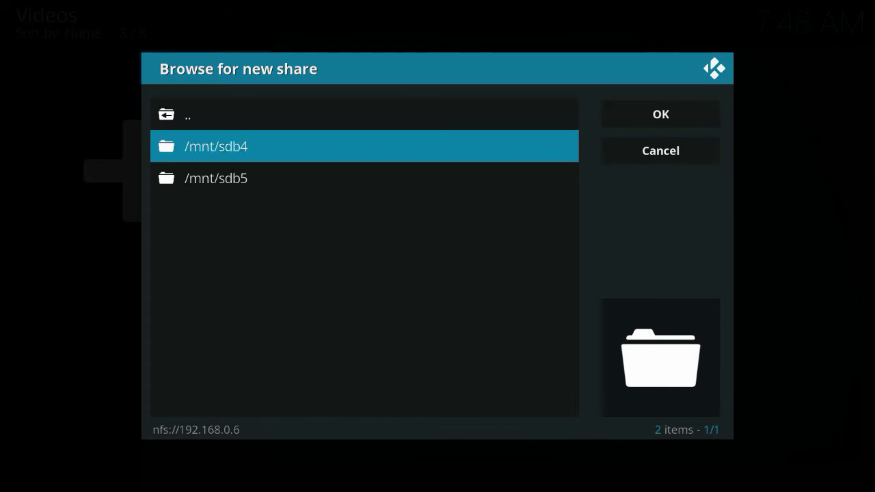
key("Return")
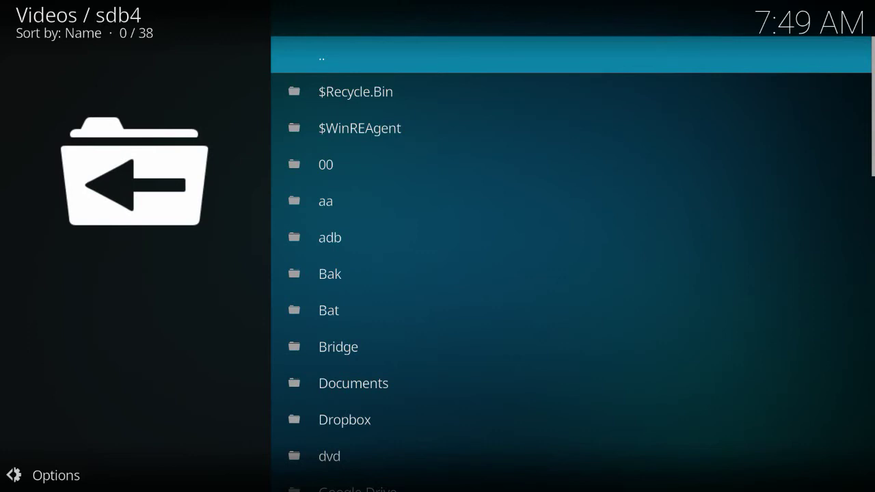
Peek into nfs-sdb5 › VideoEnhanceProject, then go back to the sdb4 folder list
key("Down")
key("Down")
key("Down")
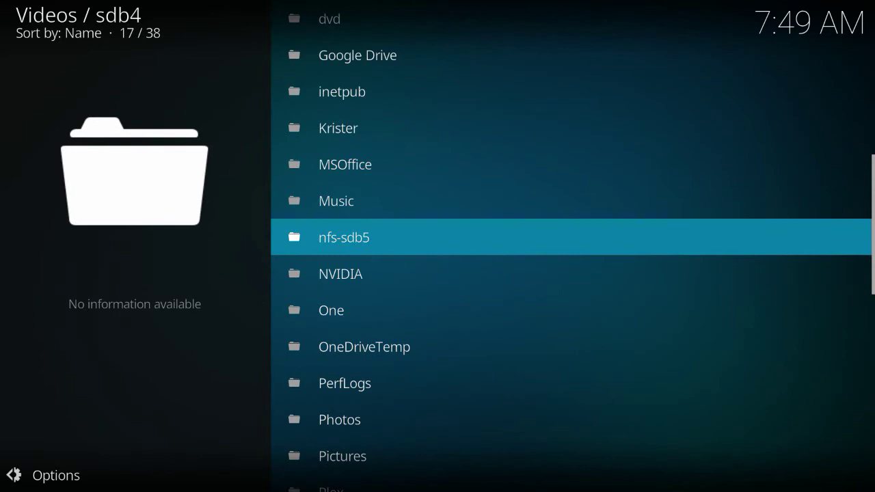
key("Return")
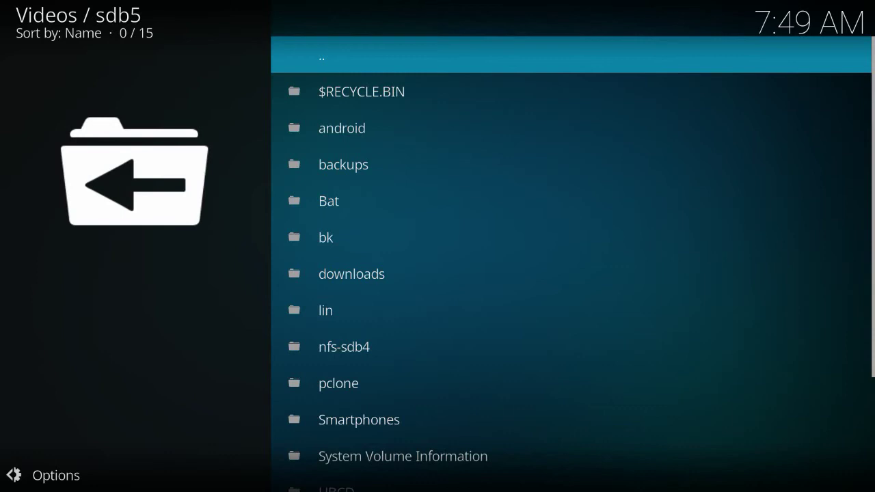
key("Down")
key("Down")
key("Down")
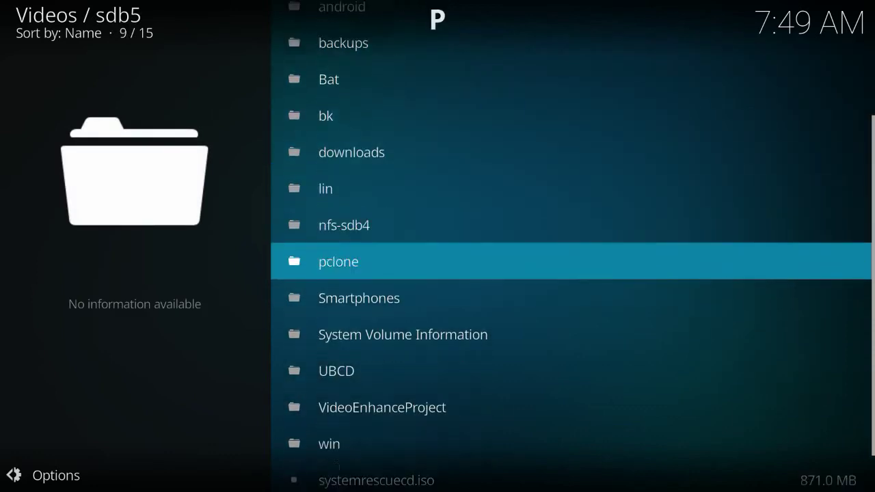
key("Down")
key("Down")
key("Down")
key("Return")
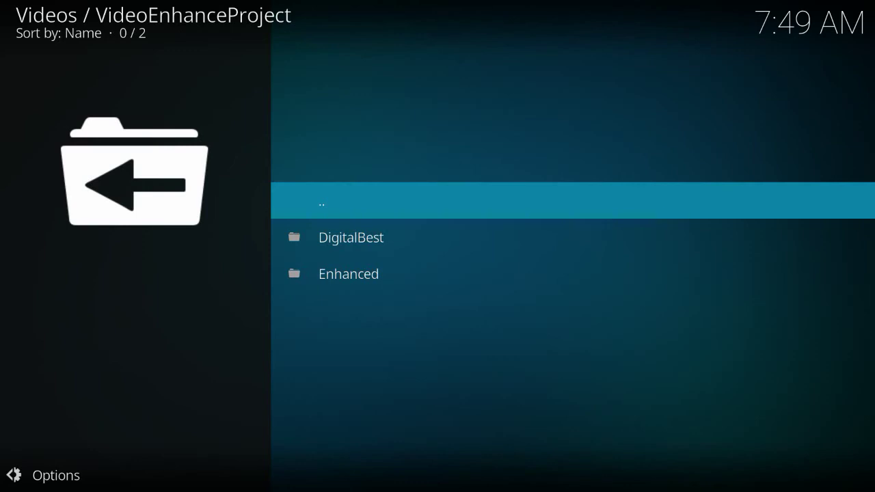
key("BackSpace")
key("BackSpace")
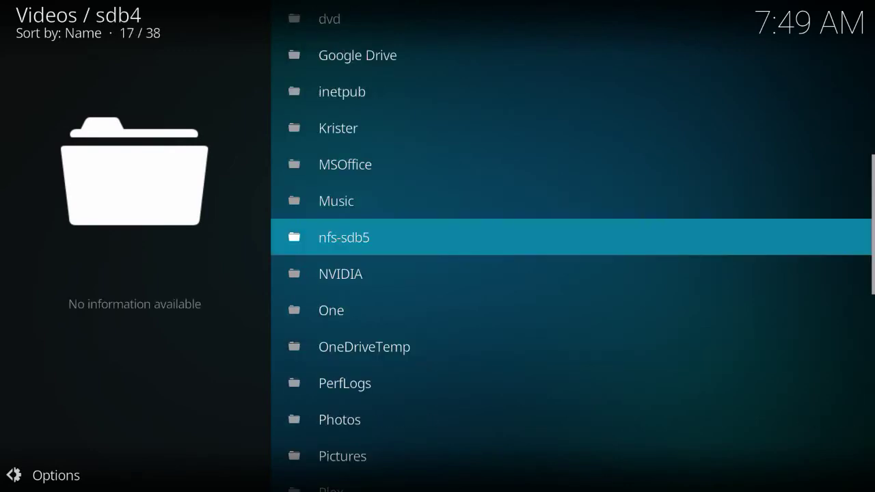
Open Plex › Travels to list its mp4 videos
key("Down")
key("Down")
key("Down")
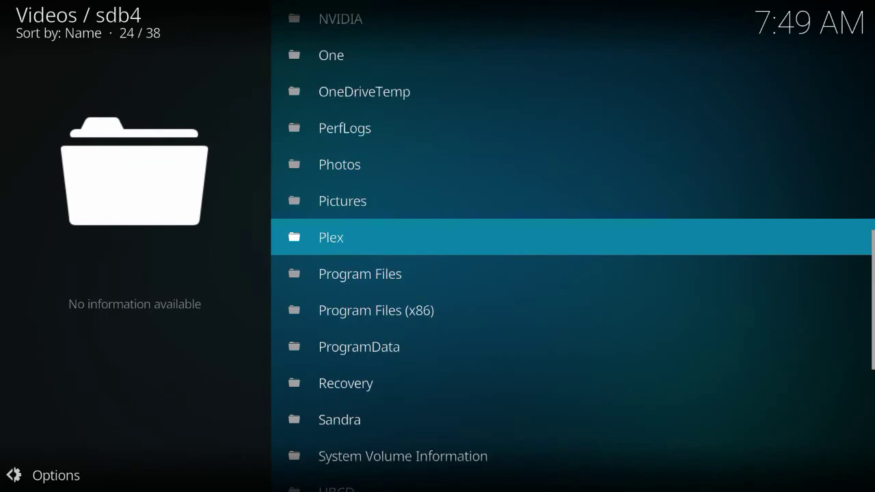
key("Return")
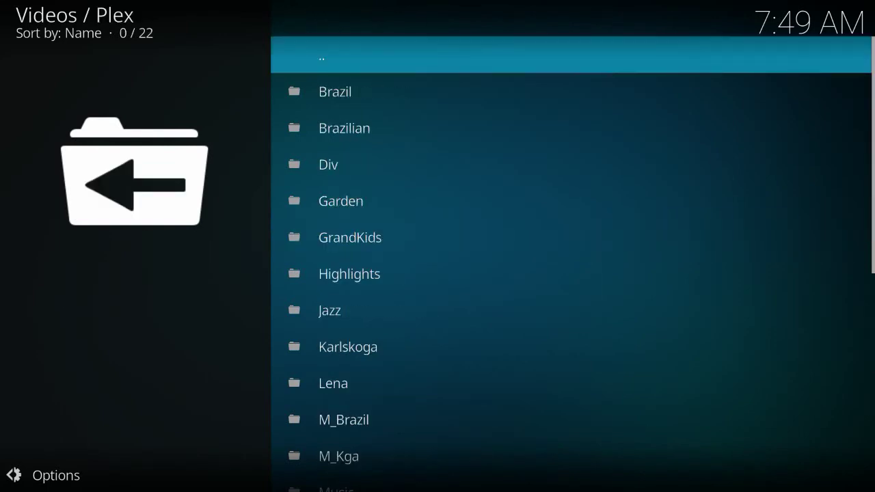
key("Down")
key("Down")
key("Down")
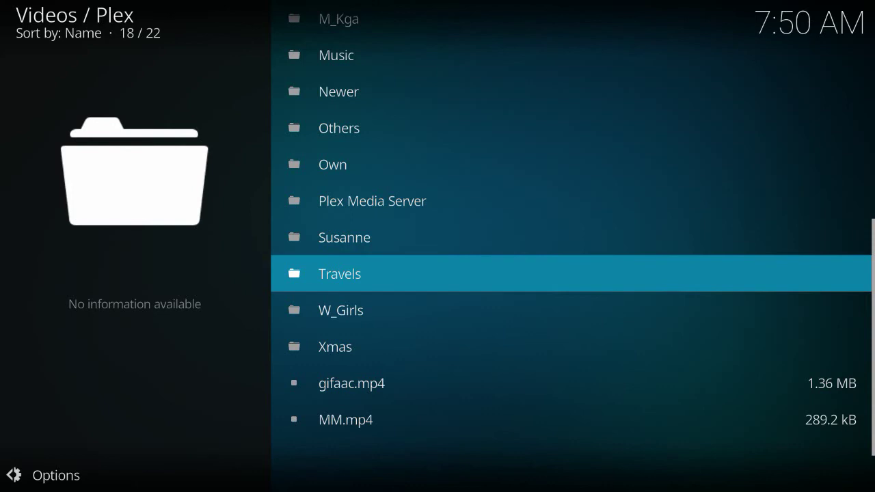
key("Return")
Move down through the Travels video list
key("Down")
key("Down")
key("Down")
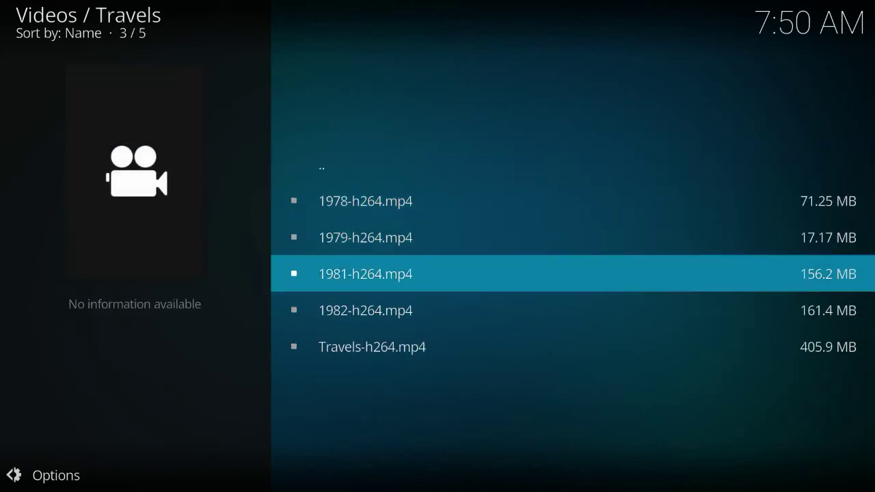